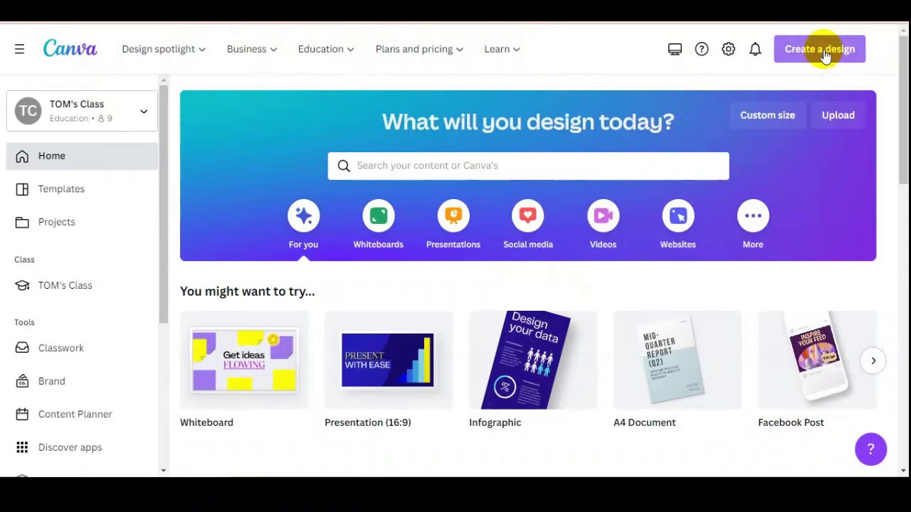
Create a new blank YouTube Thumbnail design, finding the format by searching the design types for "youtube".
left_click(821, 51)
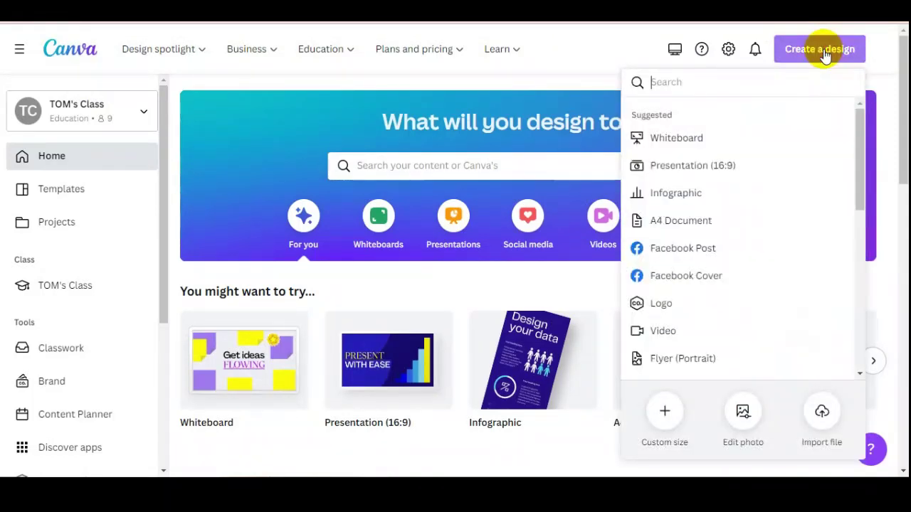
type("youtube")
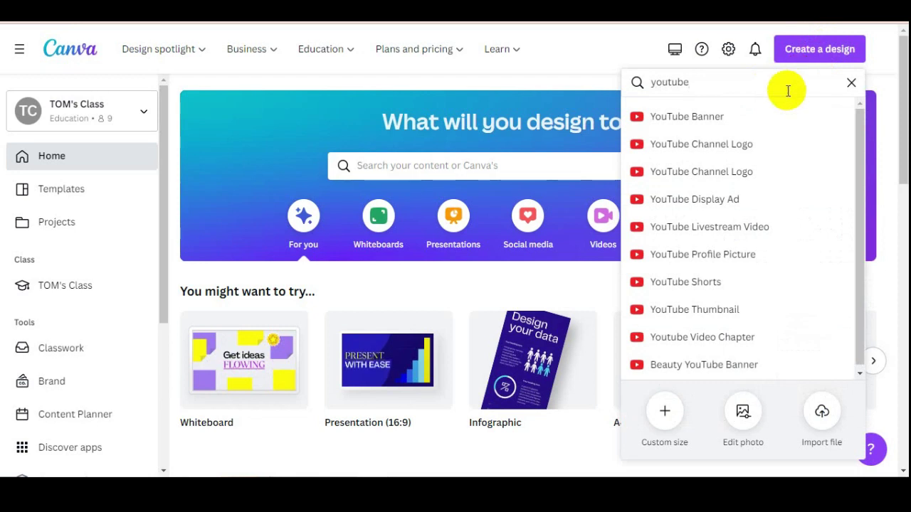
left_click(746, 313)
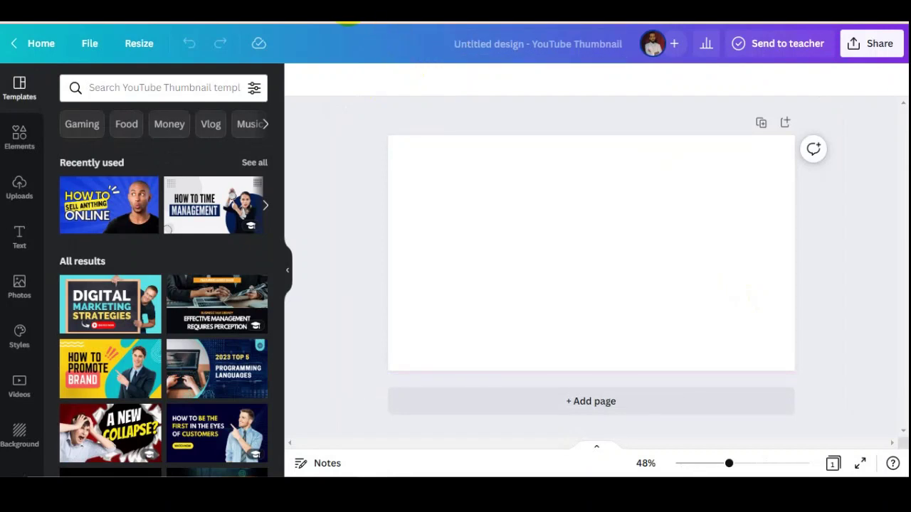
left_click(347, 22)
left_click(876, 299)
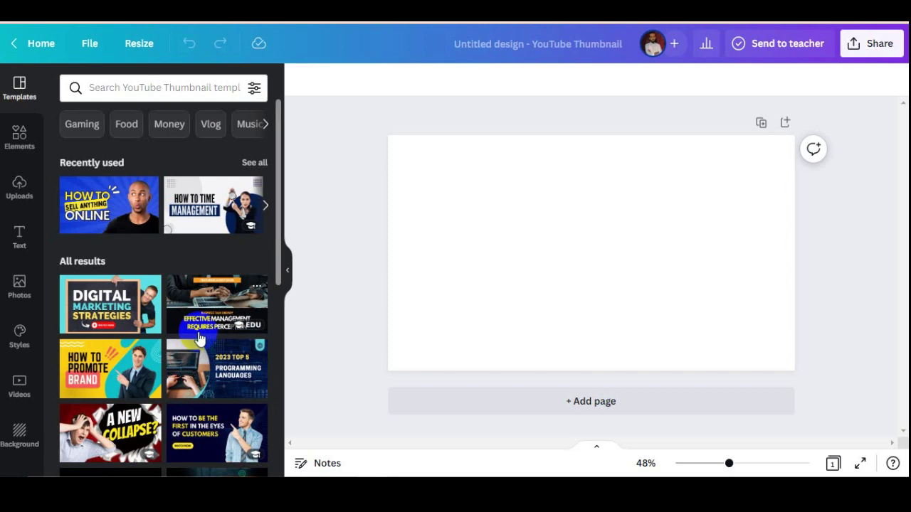
Find the "Quick Tips for Learning Digital Marketing" template among the thumbnail templates and apply it to the blank page.
scroll(199, 338, "down", 2)
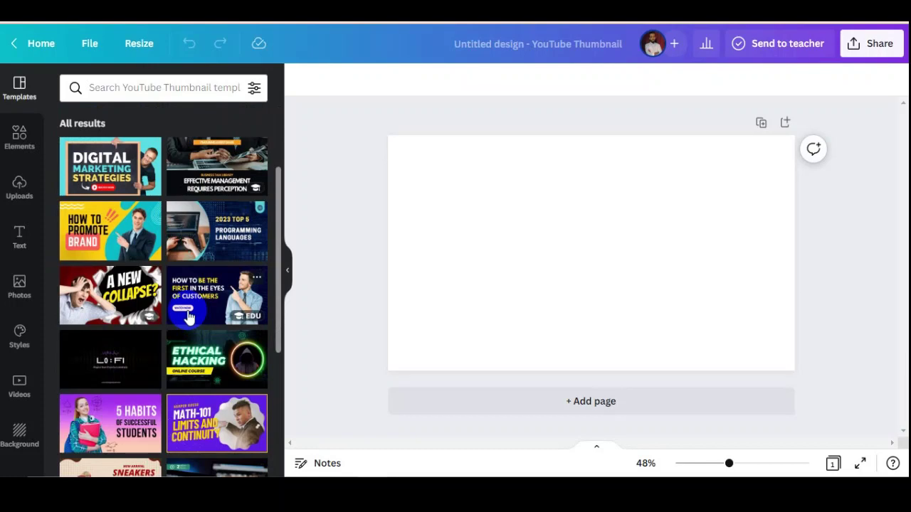
scroll(189, 316, "down", 2)
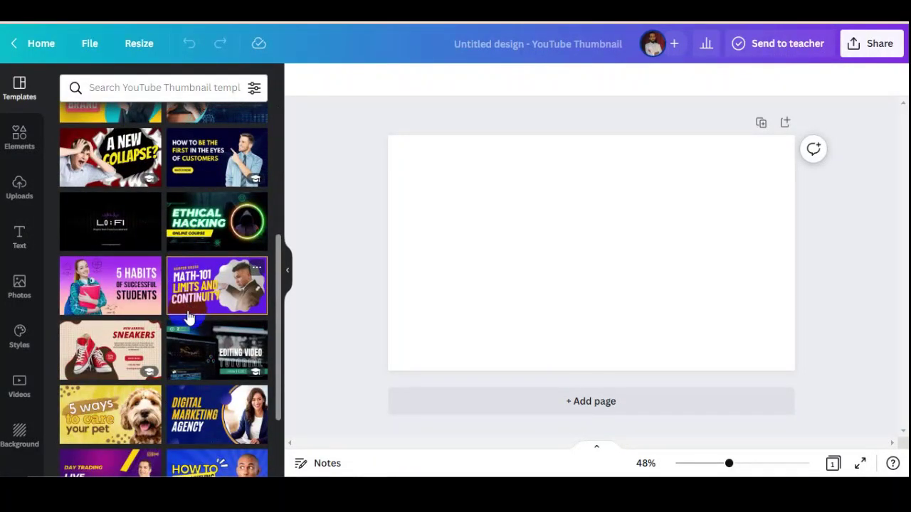
scroll(189, 317, "down", 2)
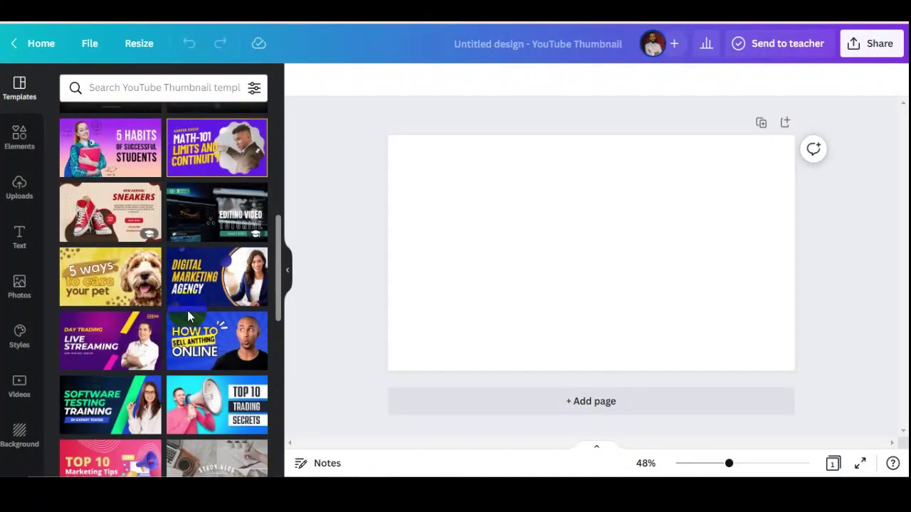
scroll(189, 316, "down", 2)
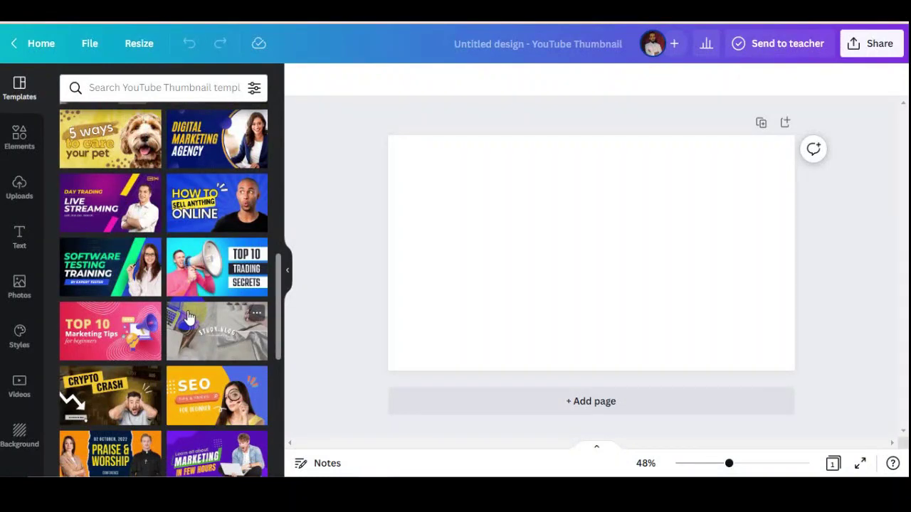
scroll(188, 316, "down", 2)
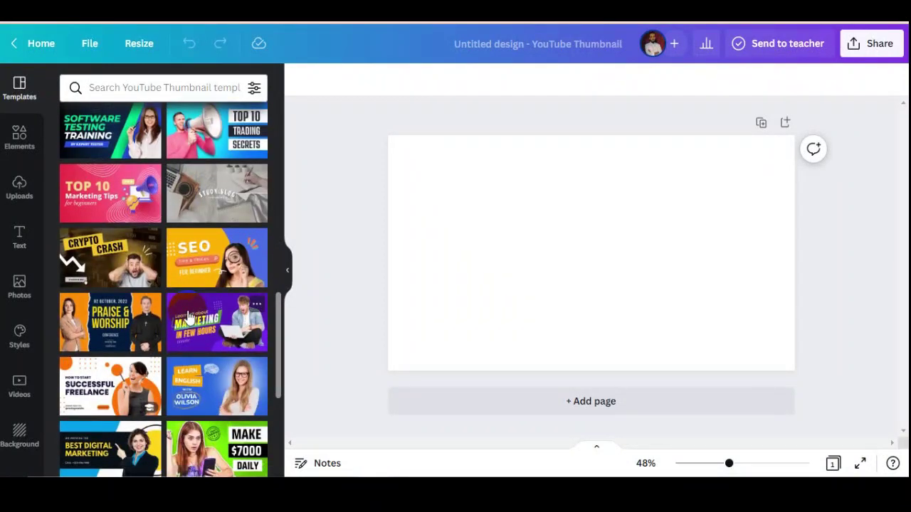
scroll(188, 317, "down", 3)
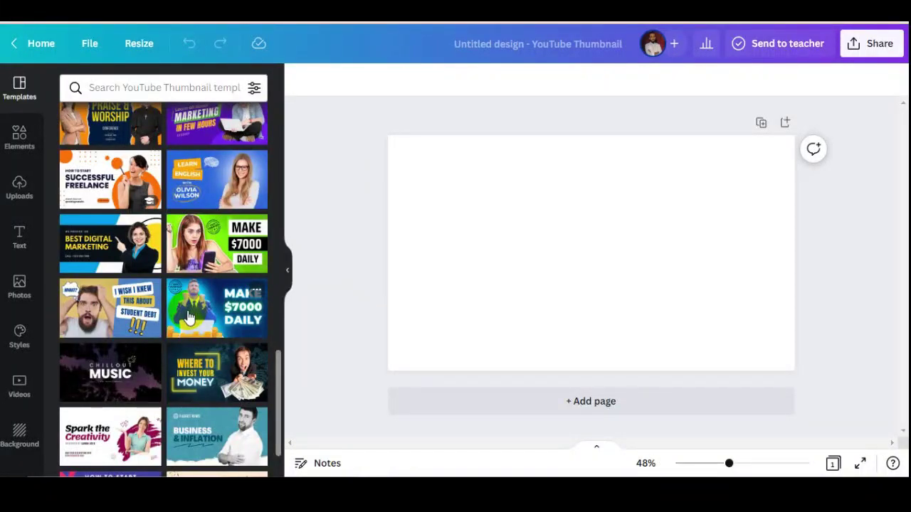
scroll(189, 317, "down", 4)
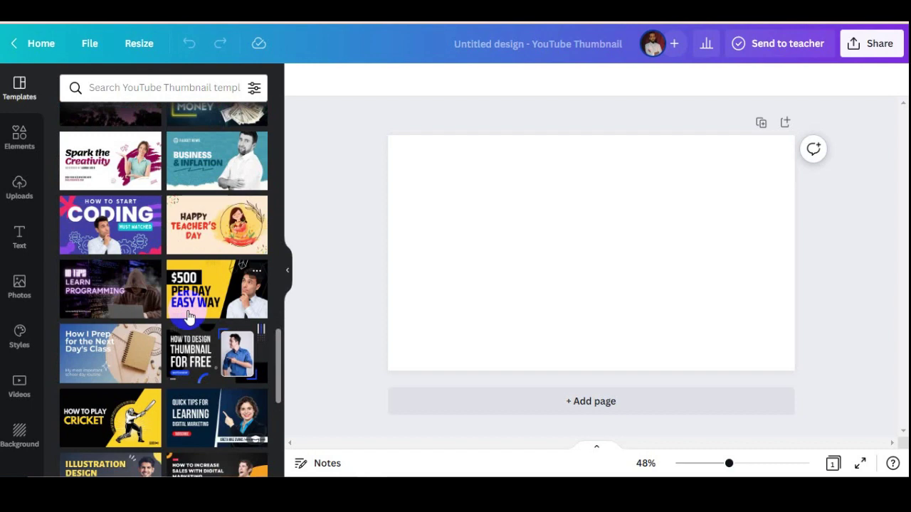
scroll(188, 317, "down", 2)
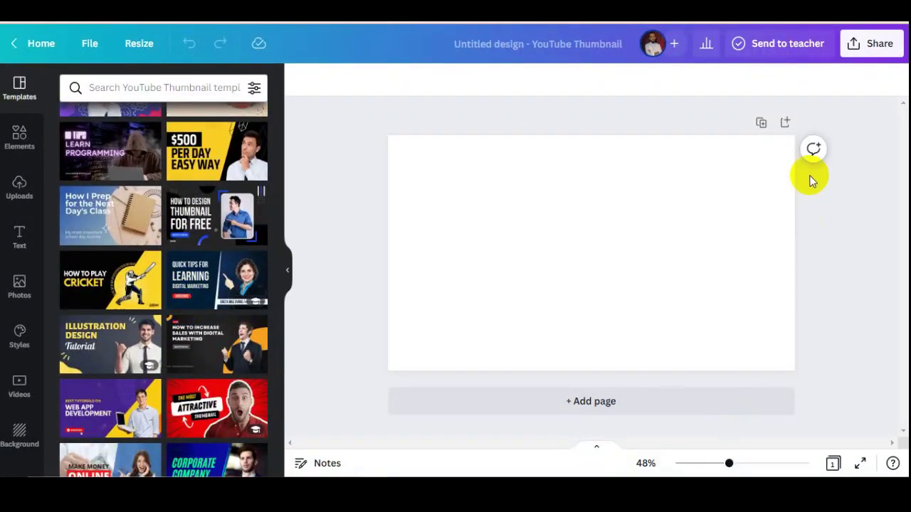
left_click(190, 276)
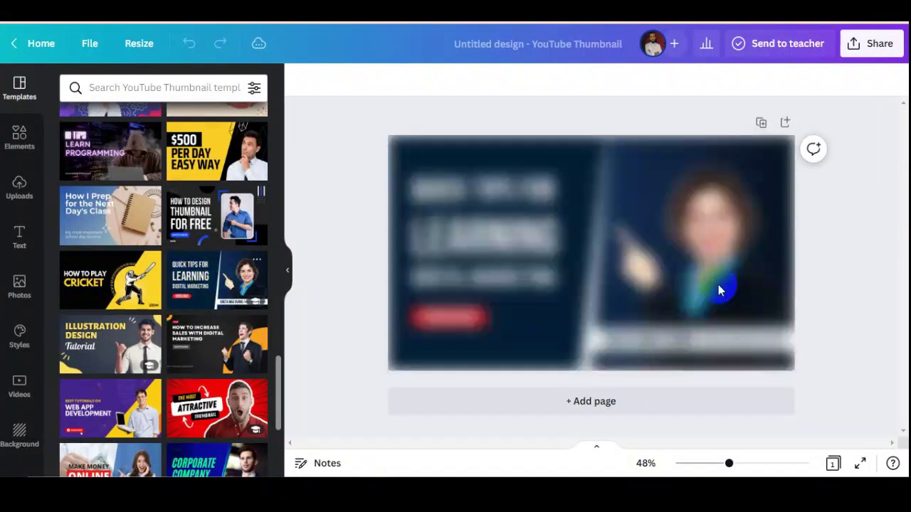
left_click(606, 280)
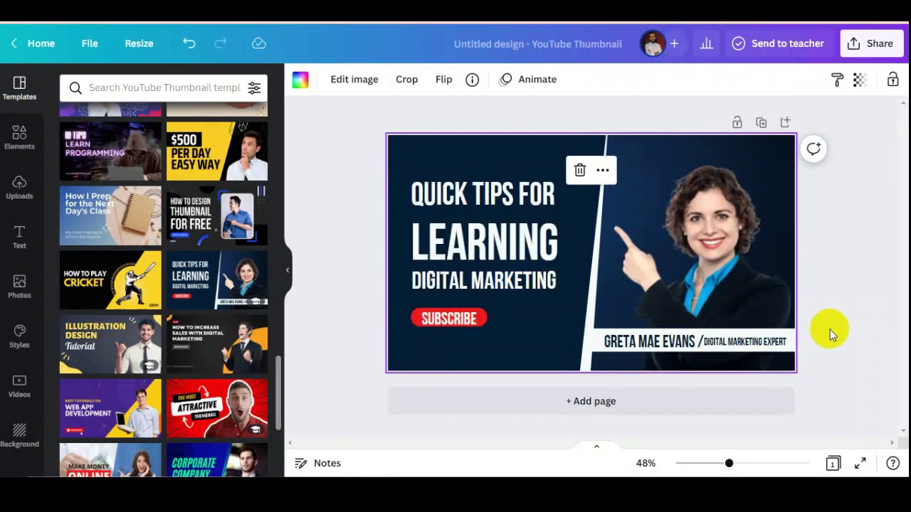
left_click(856, 301)
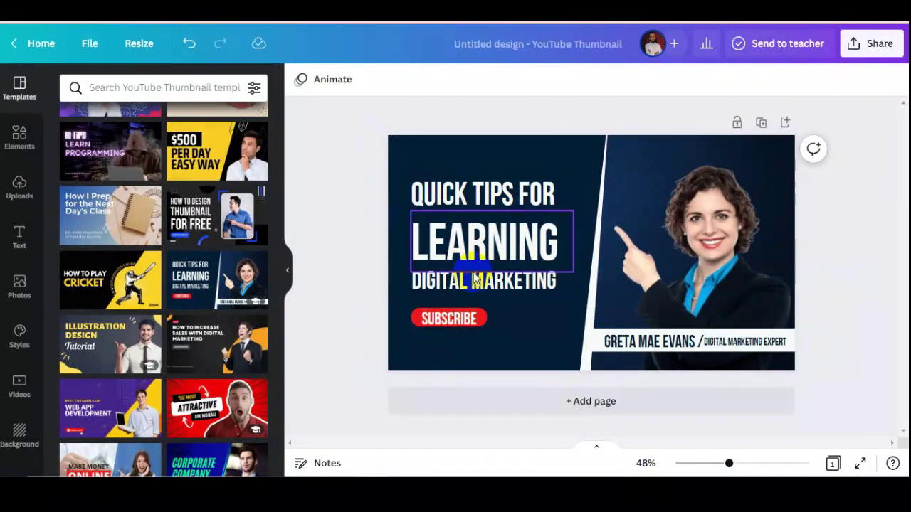
Replace the heading line "QUICK TIPS FOR" with "HOW TO".
double_click(513, 192)
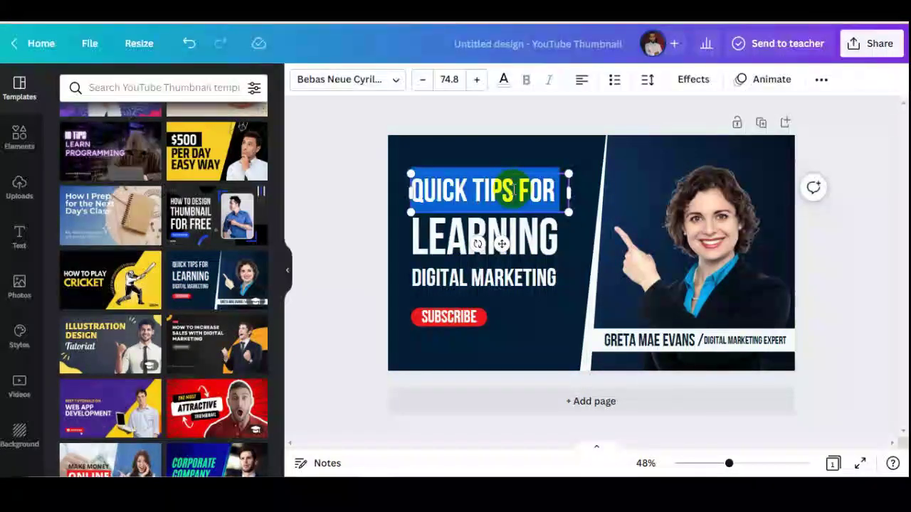
type("HOW")
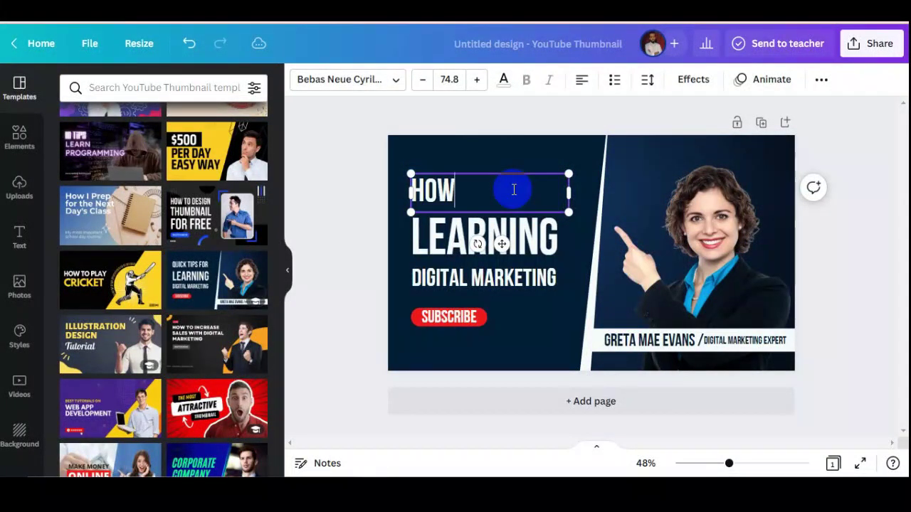
type(" TO")
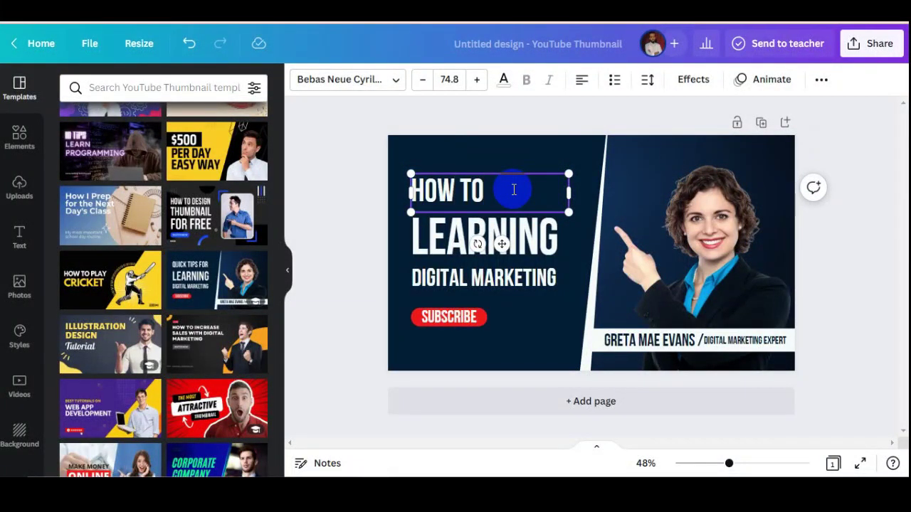
Replace the large word "LEARNING" with "DESIGN".
left_click(535, 235)
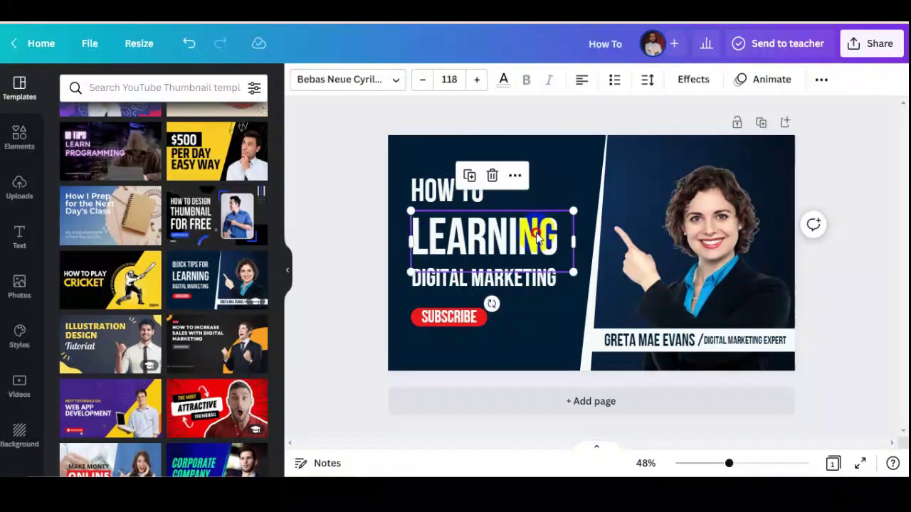
double_click(542, 227)
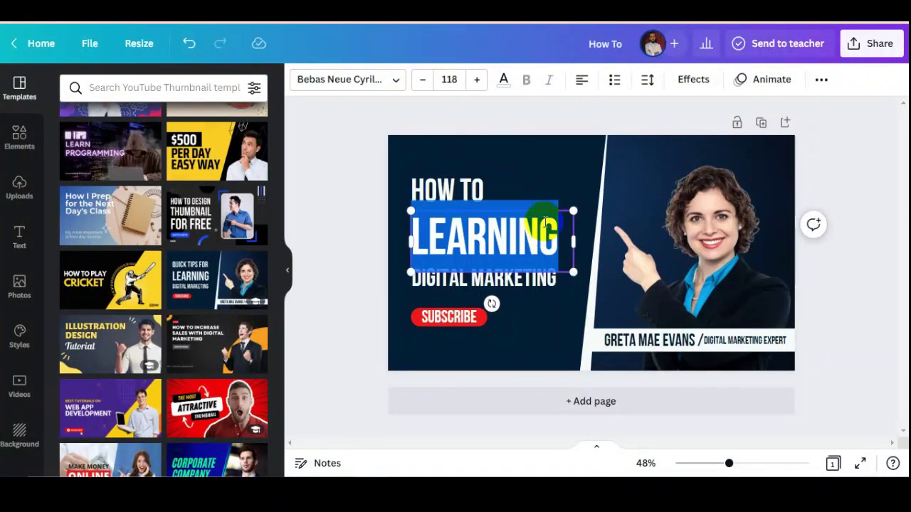
type("DES")
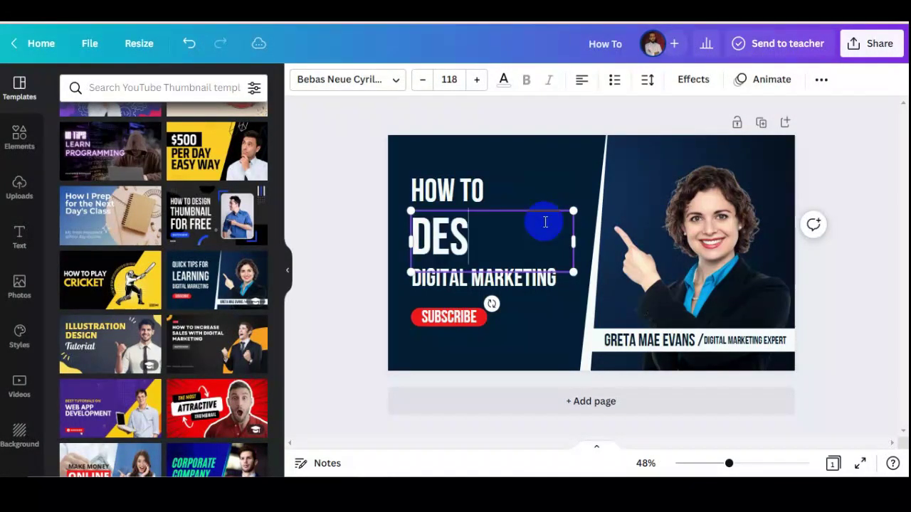
type("IGN")
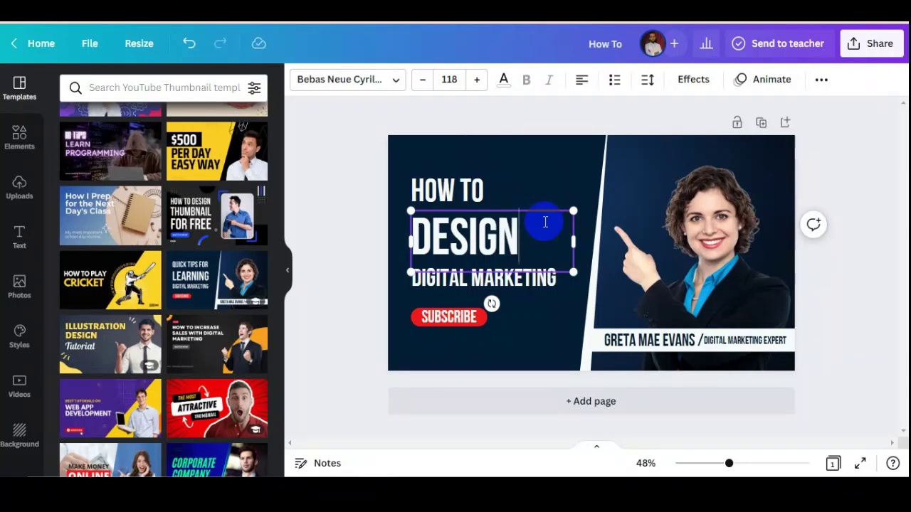
Extend the first heading line so that it reads "HOW TO DESIGN".
left_click(491, 193)
left_click(491, 193)
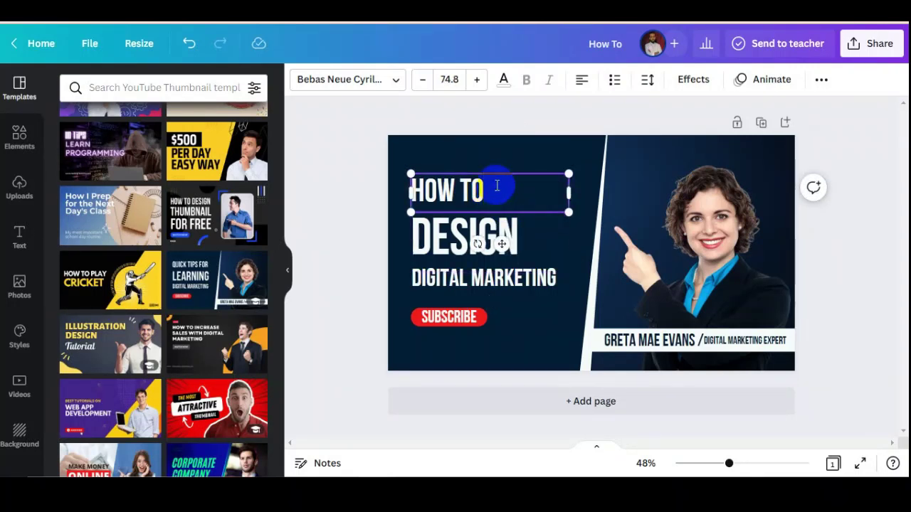
type("DES")
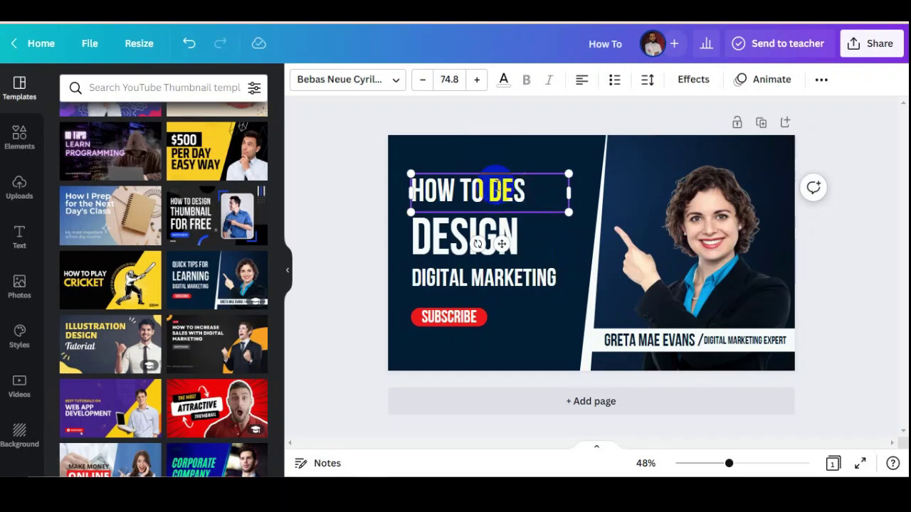
key("BackSpace")
key("BackSpace")
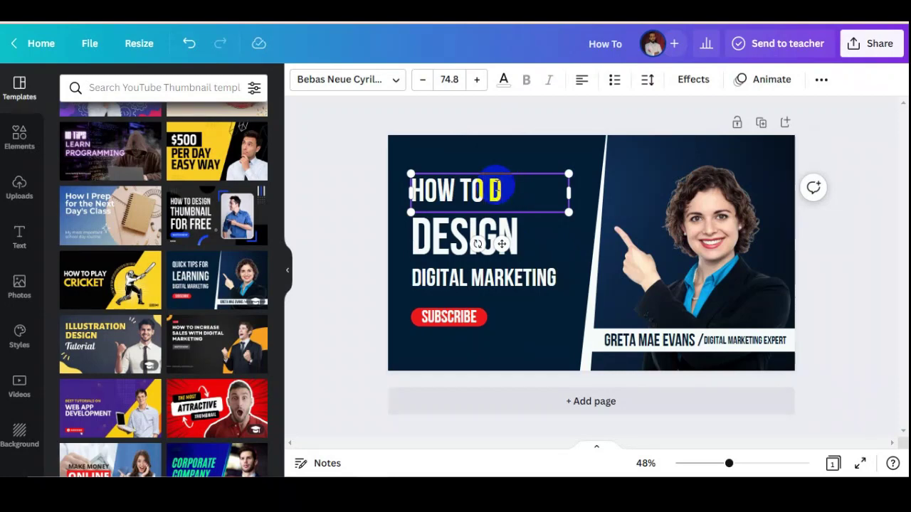
type("E")
key("BackSpace")
type("ESIGN")
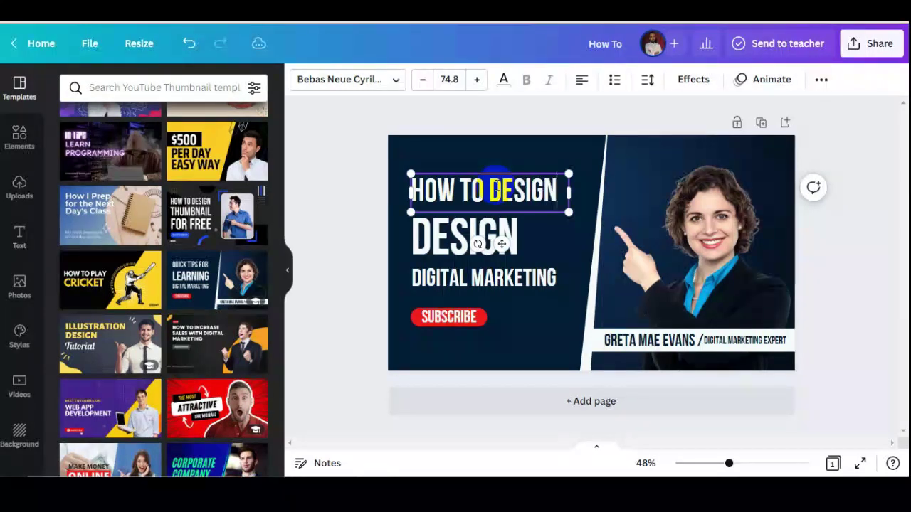
Replace the large word in the second heading line with "YOUTUBE".
left_click(506, 239)
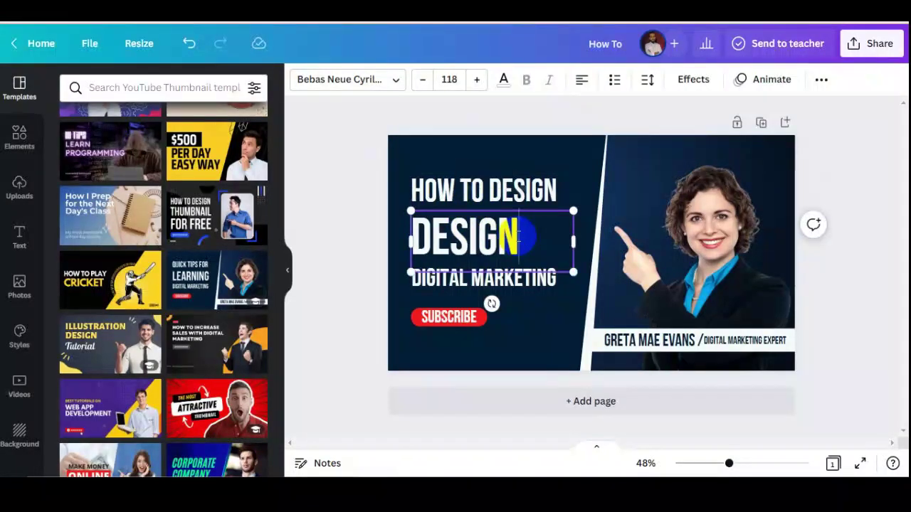
double_click(520, 236)
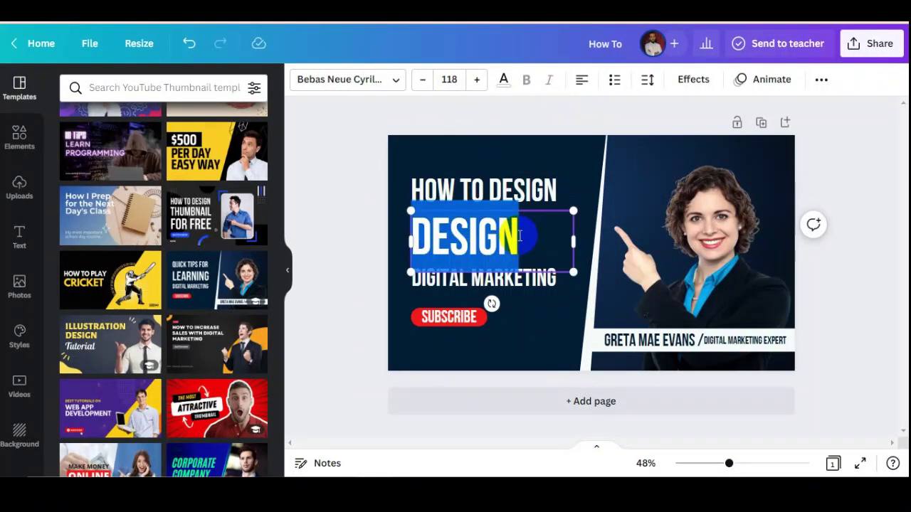
type("YOUTUBE")
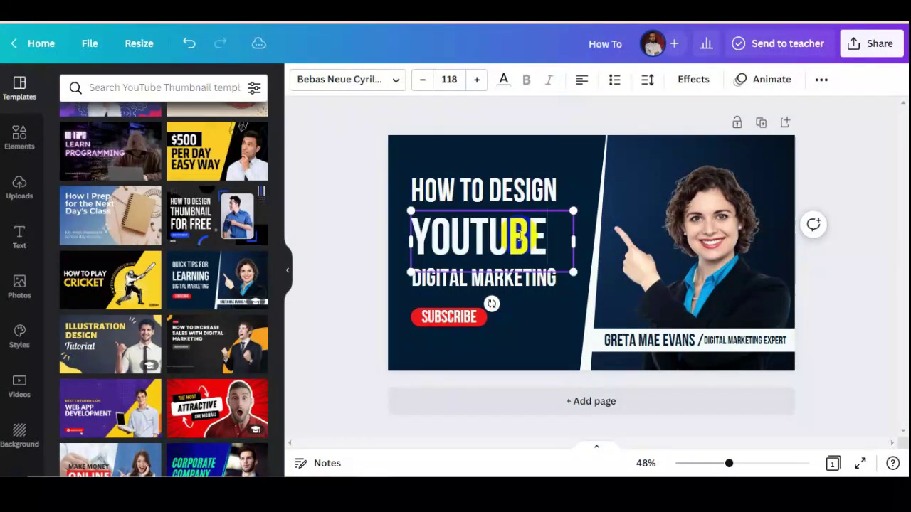
left_click(864, 297)
Replace the "DIGITAL MARKETING" line with "THUBMAIL IN 6MINS" and deselect the text.
left_click(500, 282)
left_click(499, 282)
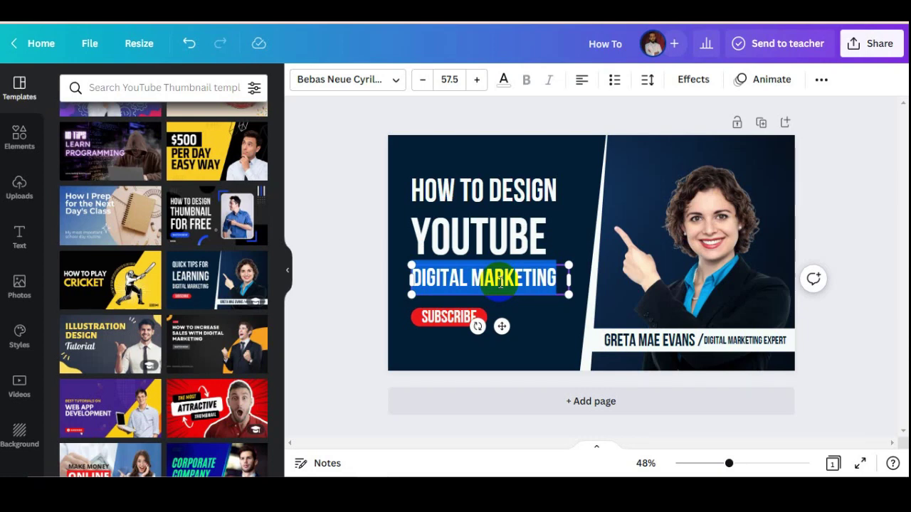
type("TH")
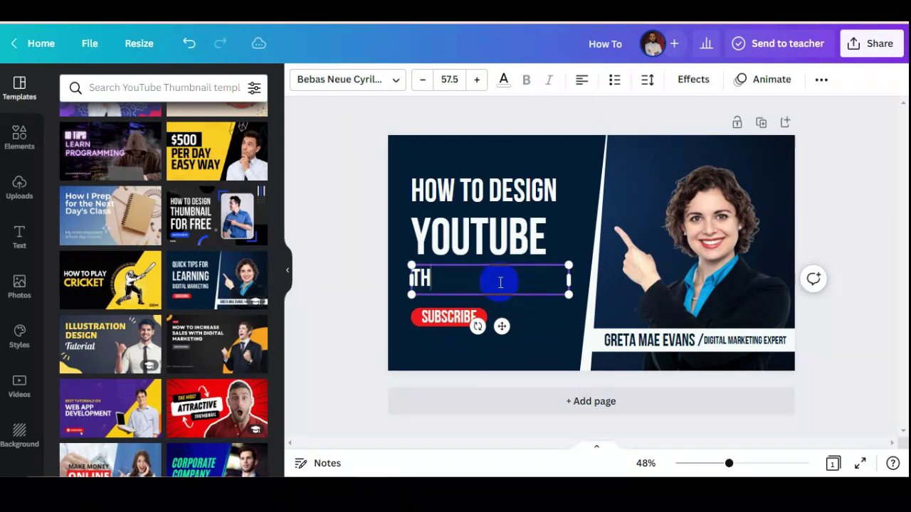
type("UBMAAIL")
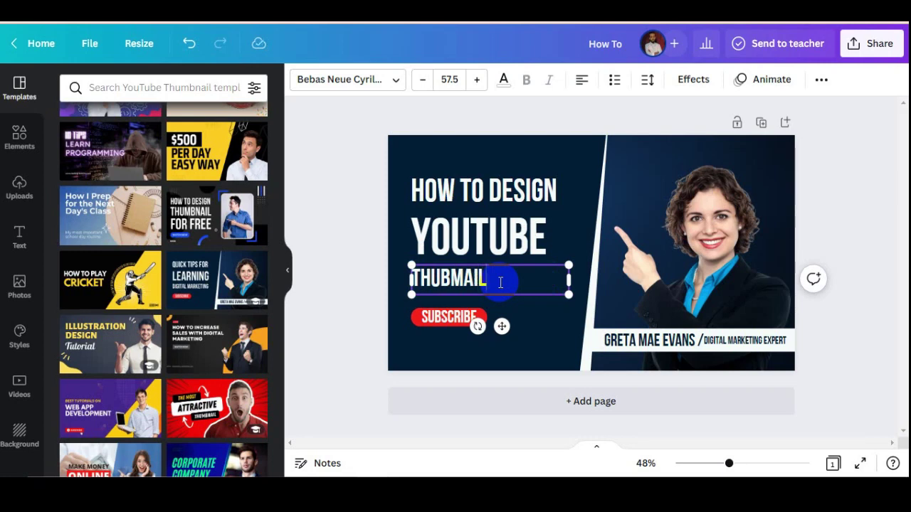
type("IN 6MIN")
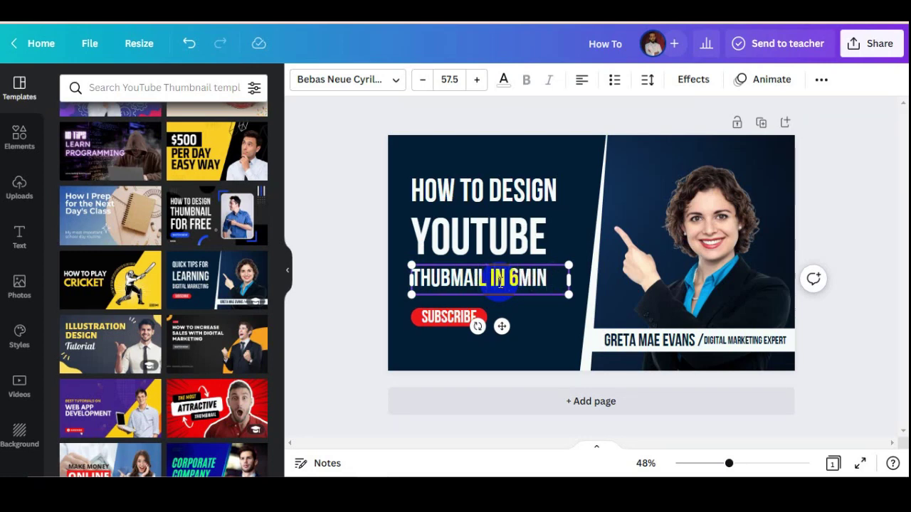
type("S")
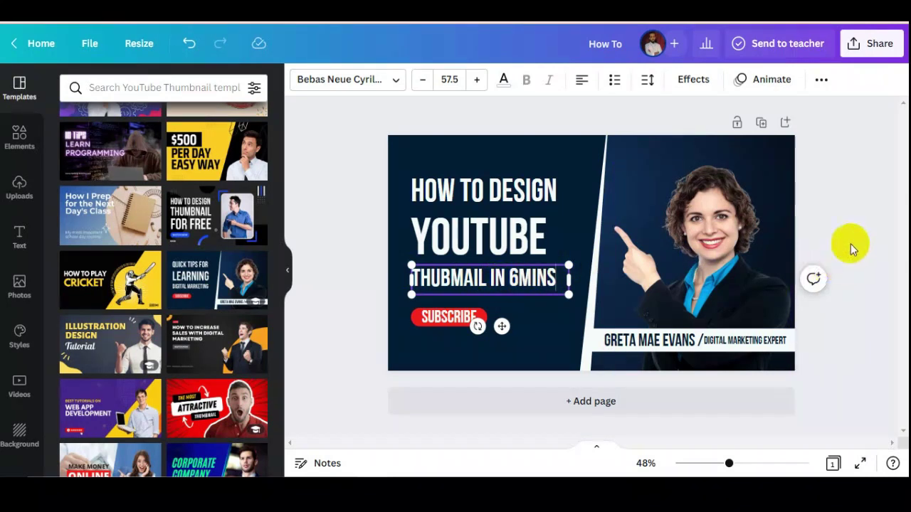
left_click(763, 418)
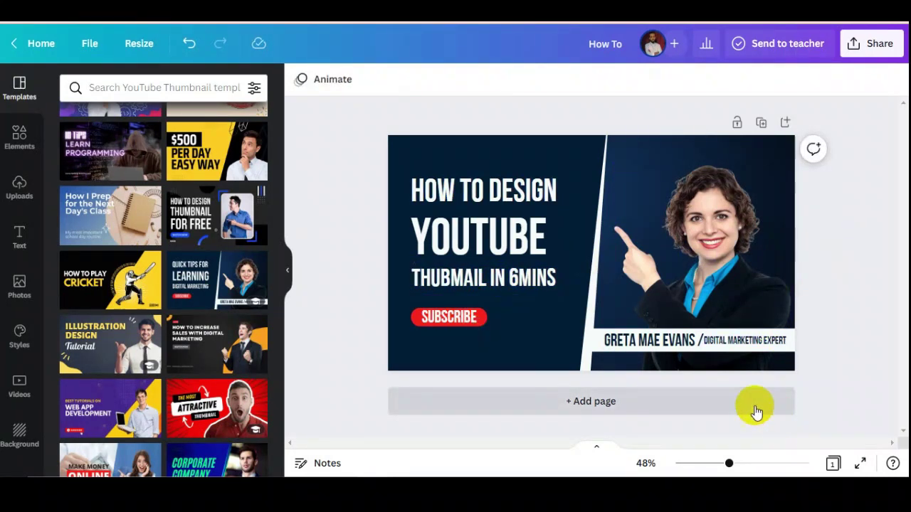
Delete the "SUBSCRIBE" text and the red rounded shape behind it.
left_click(463, 328)
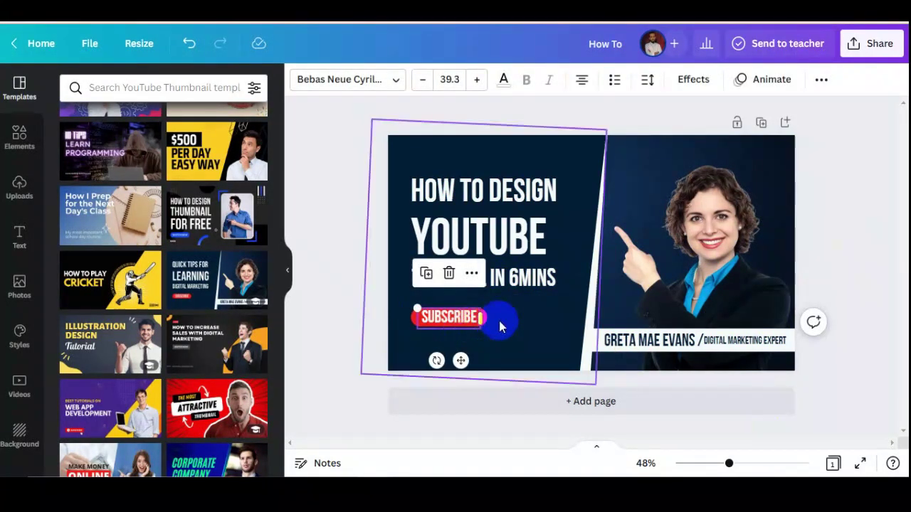
key("Delete")
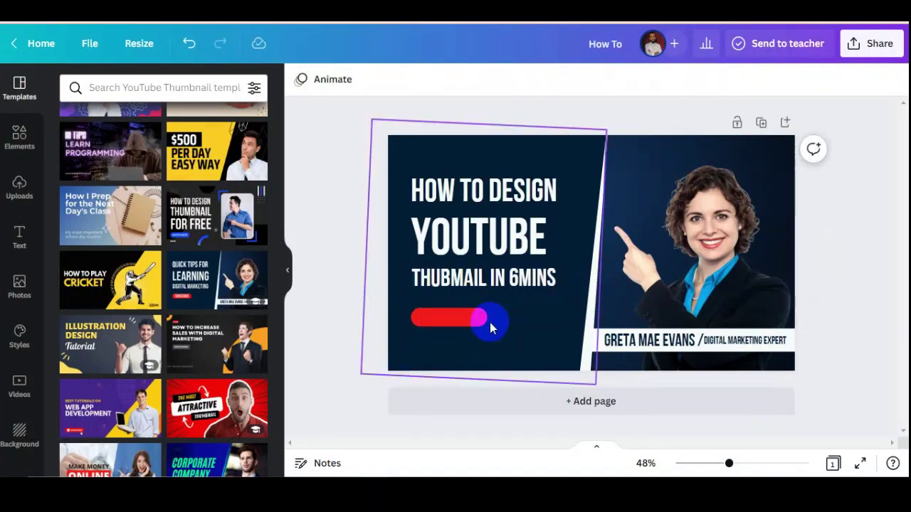
left_click(466, 321)
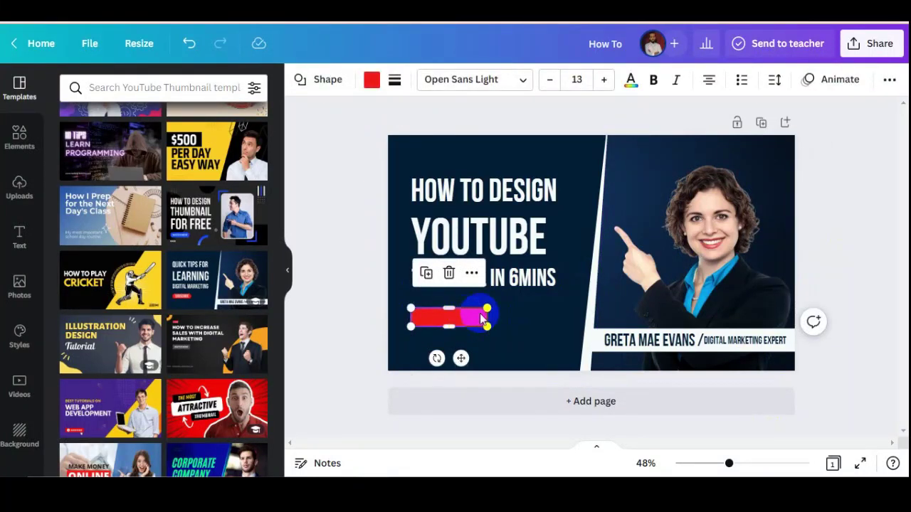
key("Delete")
Recolour the dark blue slanted panel behind the heading to the default red and deselect it.
left_click(489, 346)
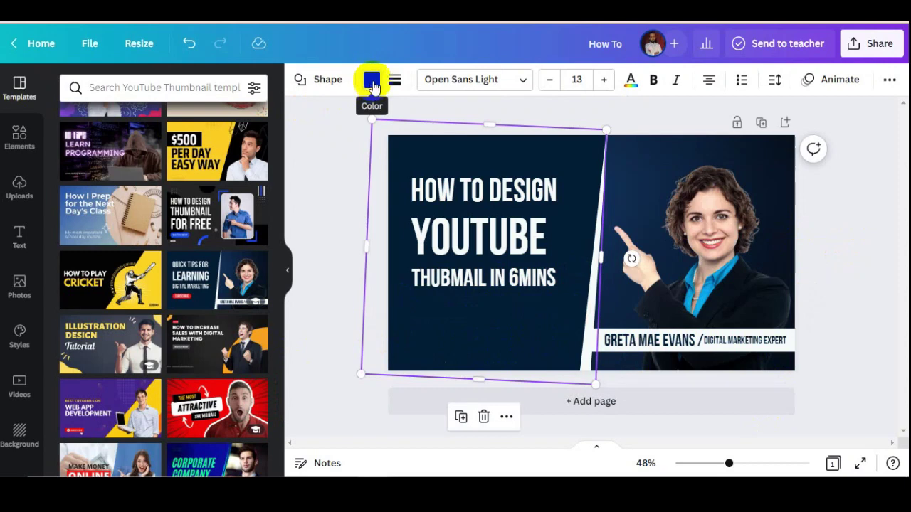
left_click(372, 83)
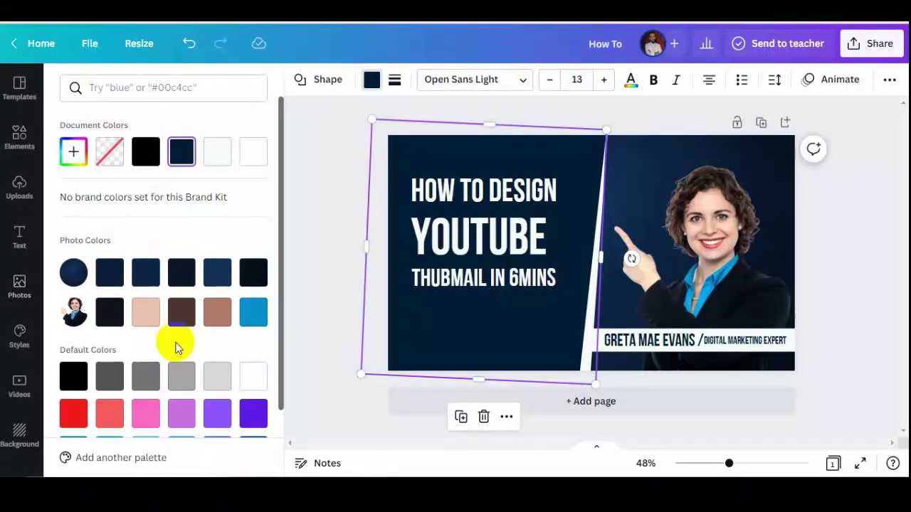
scroll(207, 299, "down", 3)
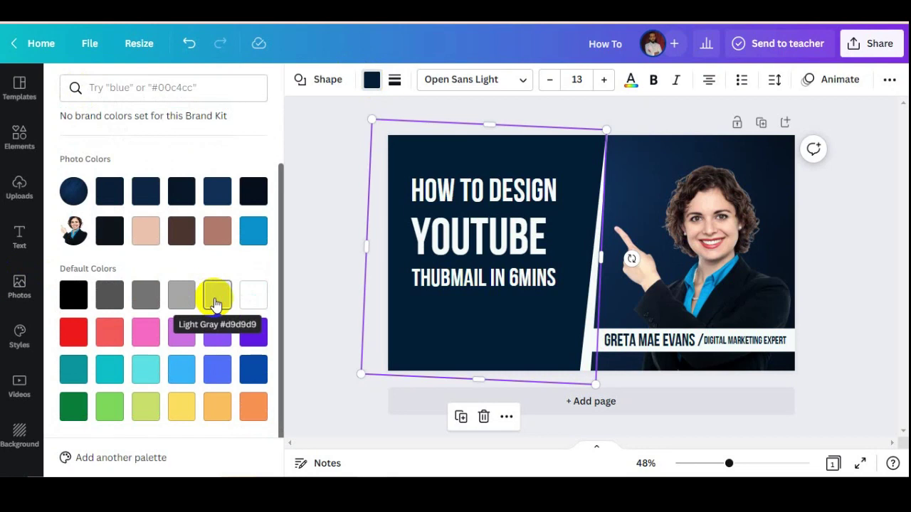
left_click(73, 332)
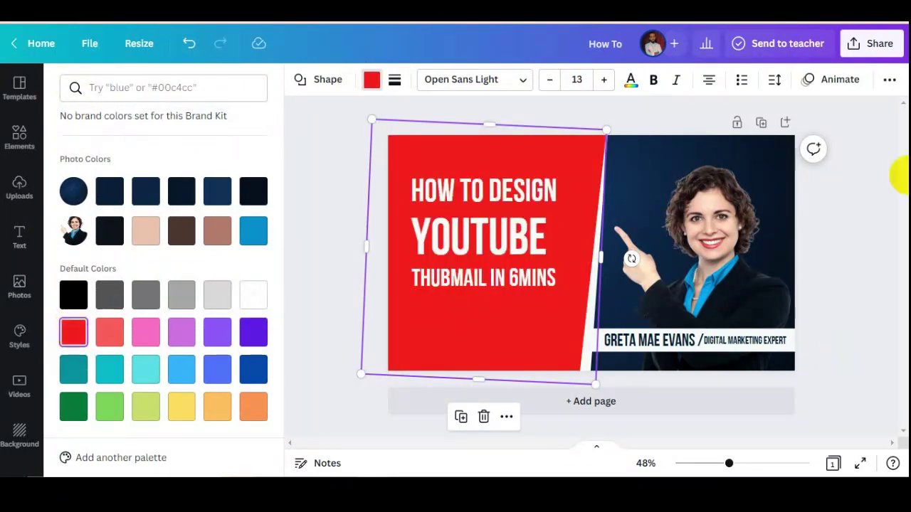
left_click(854, 258)
left_click(853, 259)
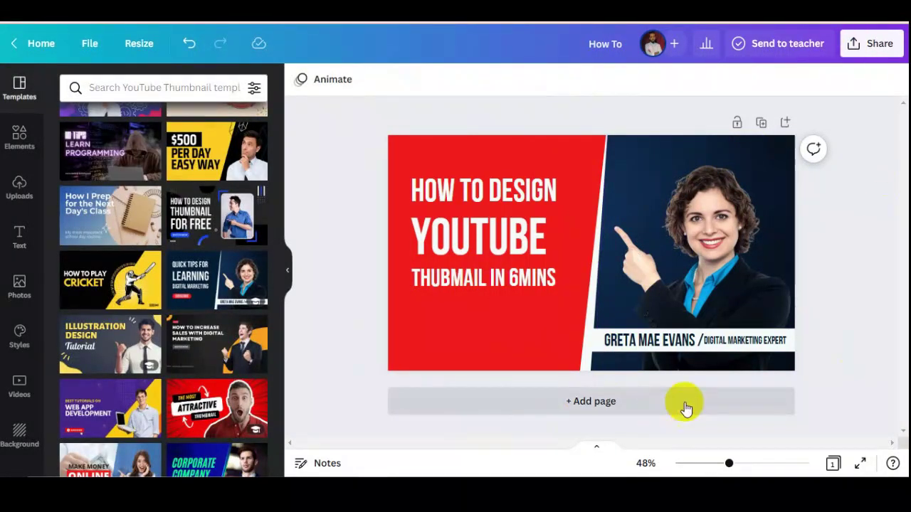
Delete the "DIGITAL MARKETING EXPERT" text from the white banner.
left_click(672, 344)
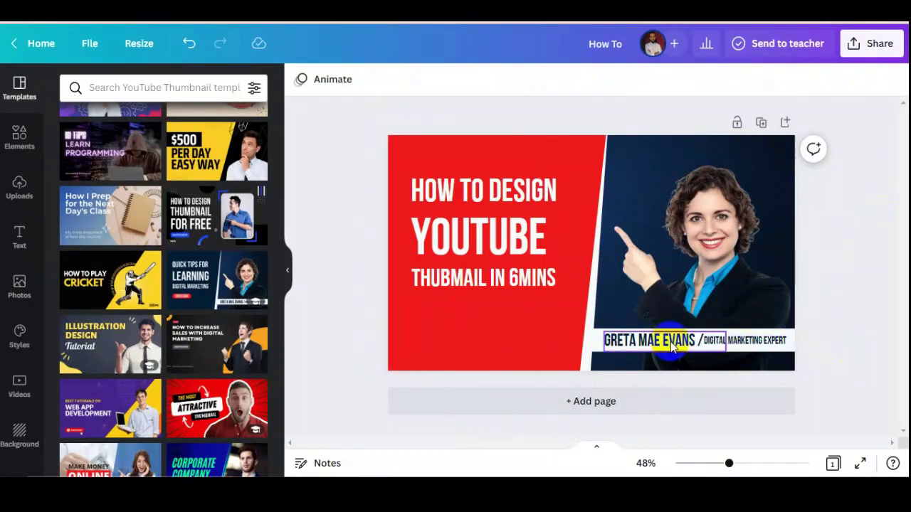
left_click(760, 344)
key("Delete")
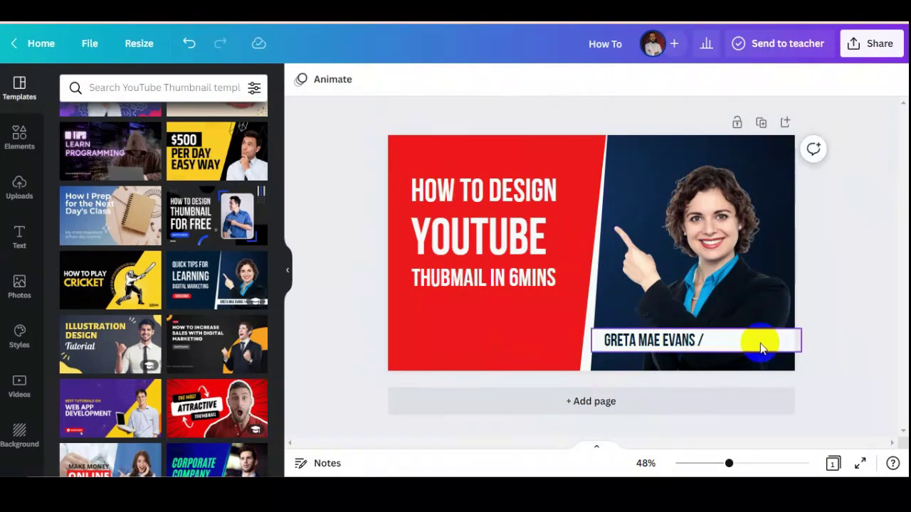
Replace the name in the white banner with the channel name ending in "TECH TUTORIAL", fitted on one line and centred in the banner.
left_click(703, 343)
left_click(672, 341)
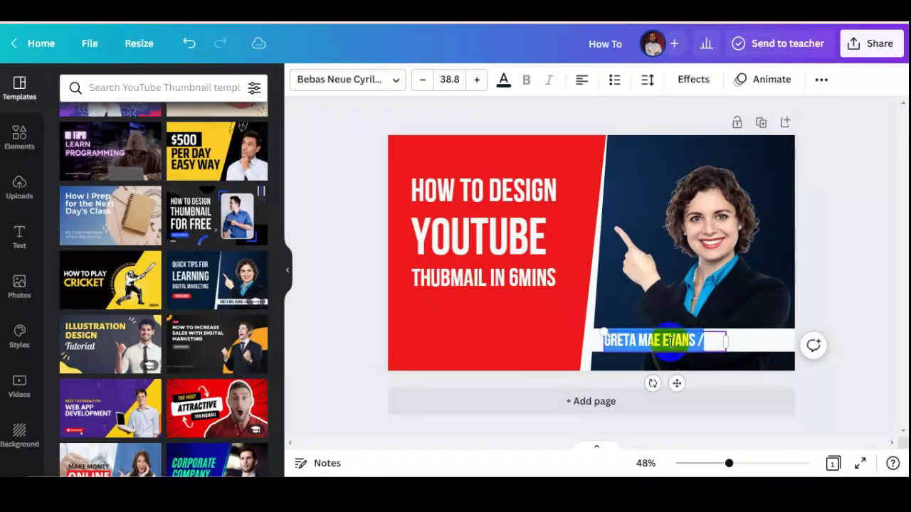
type("R")
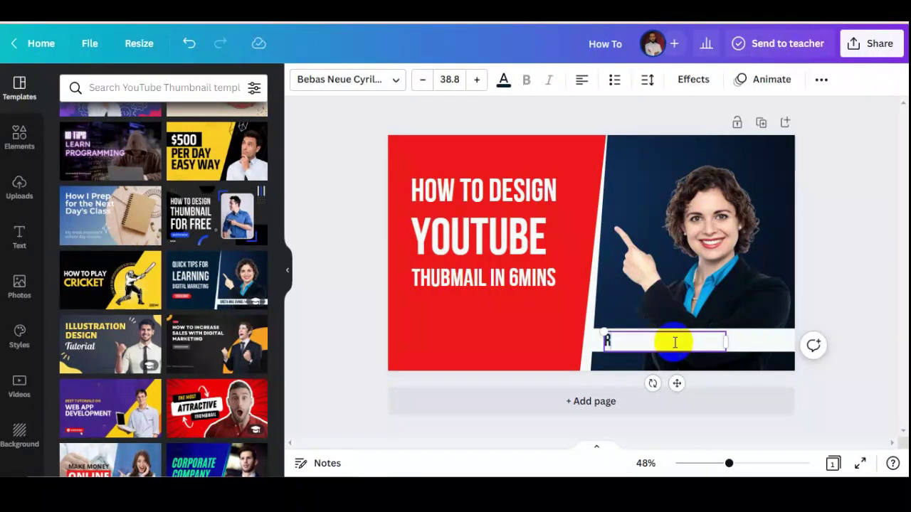
type("ORY BURNS TECH TU")
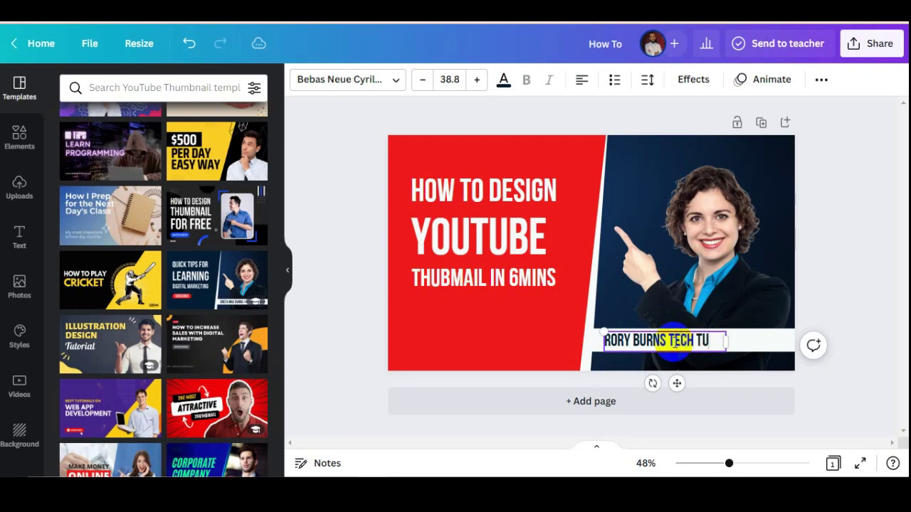
key("BackSpace")
key("BackSpace")
key("BackSpace")
key("BackSpace")
key("BackSpace")
key("Return")
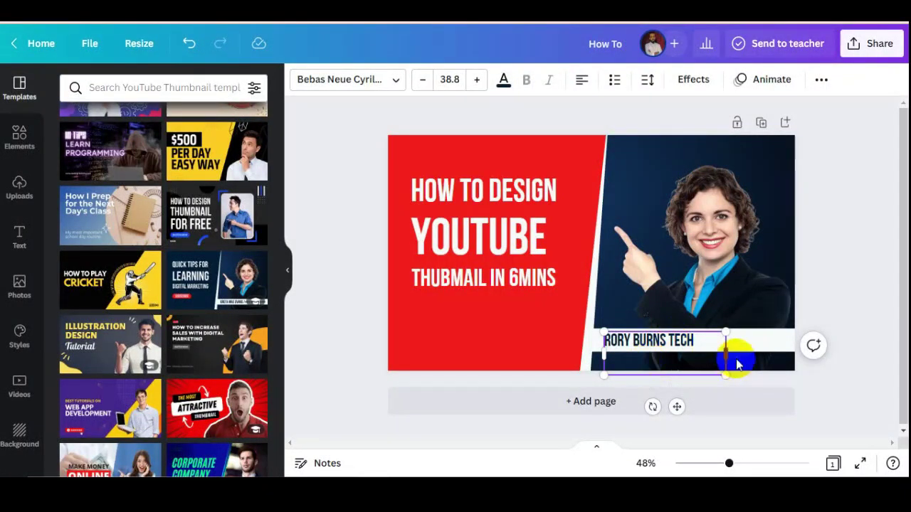
left_click_drag(725, 347, 776, 349)
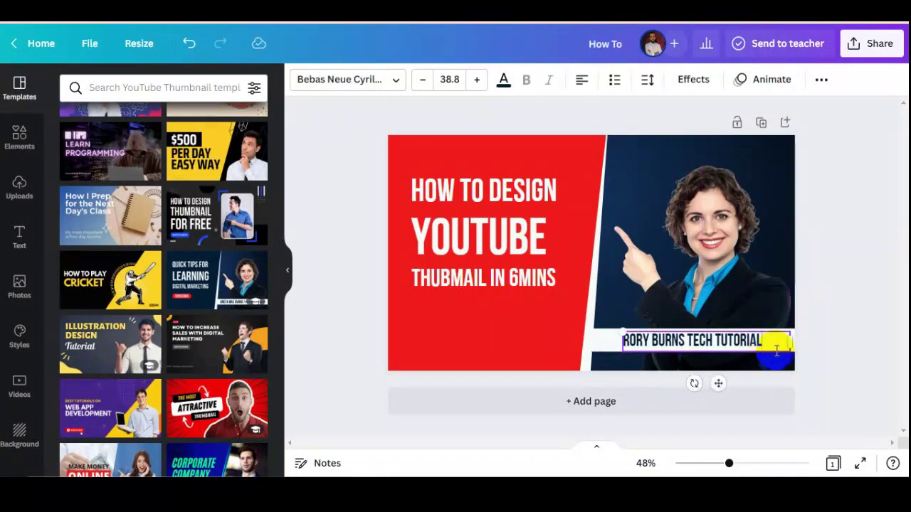
left_click(878, 300)
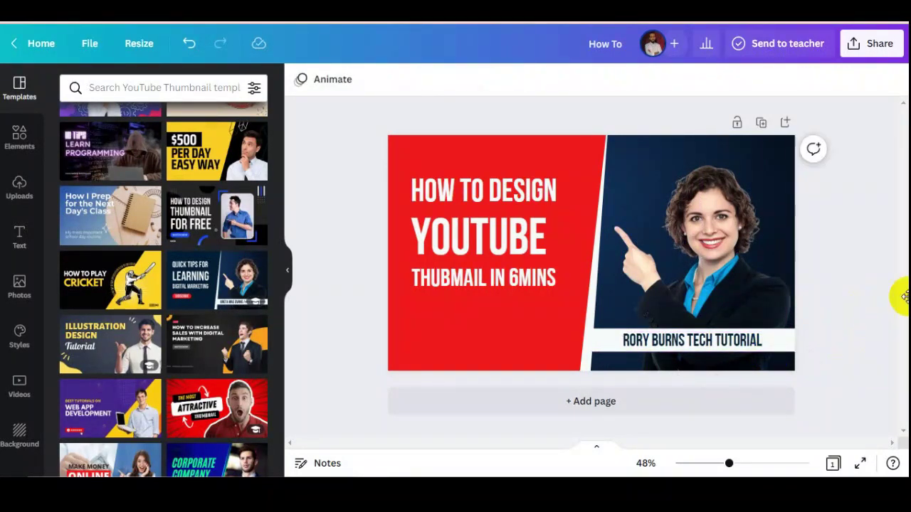
Try to reposition the dark blue background image within its crop frame.
left_click(659, 148)
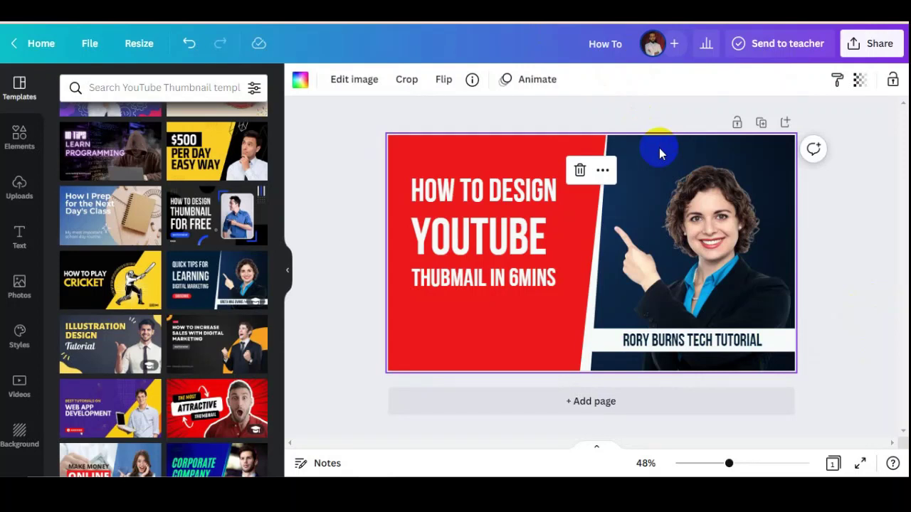
double_click(746, 158)
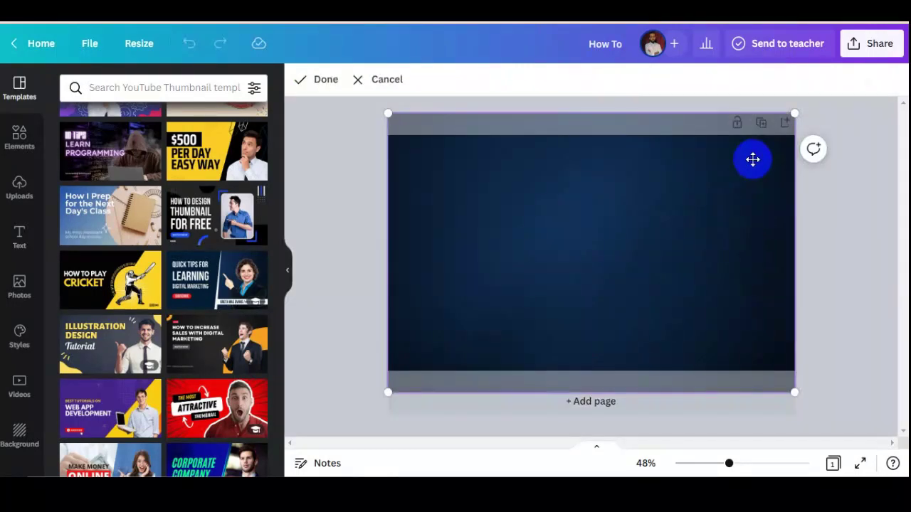
left_click_drag(633, 212, 623, 213)
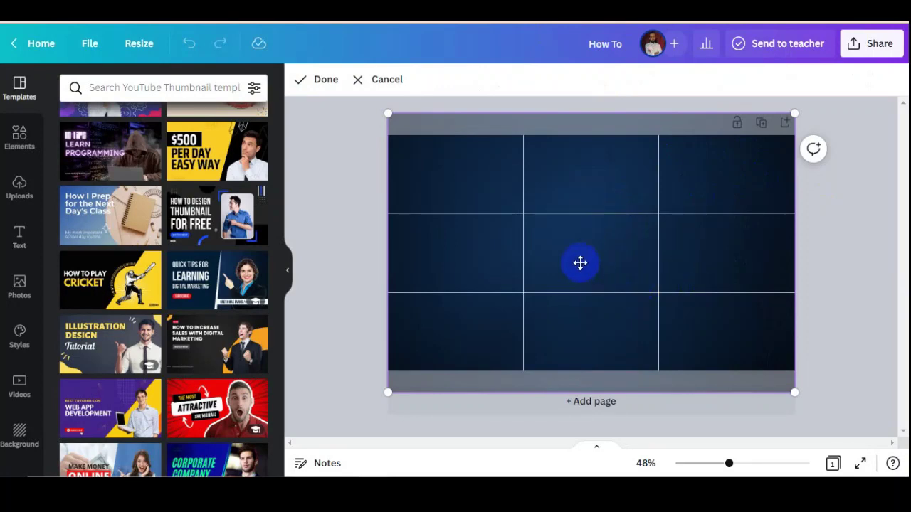
left_click(338, 200)
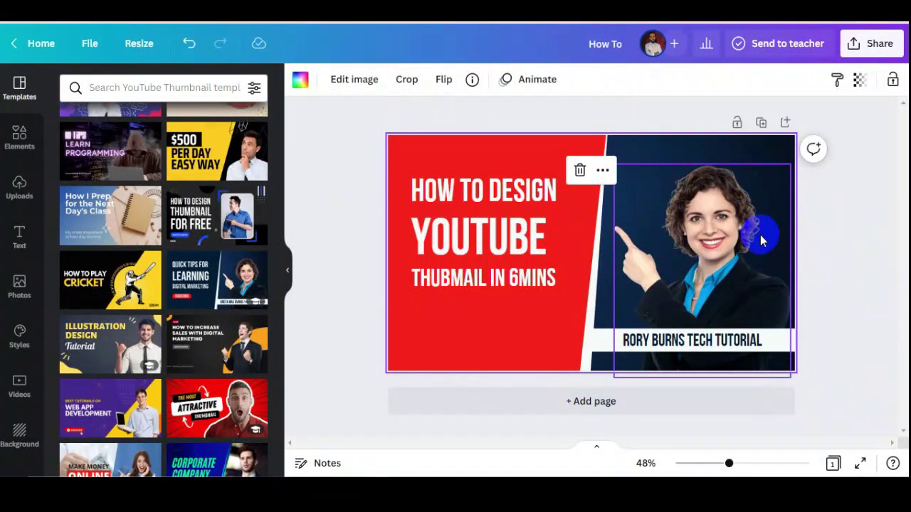
Move the photo of the pointing woman slightly upward.
mouse_move(727, 266)
left_mouse_down()
mouse_move(724, 246)
mouse_move(724, 257)
left_mouse_up()
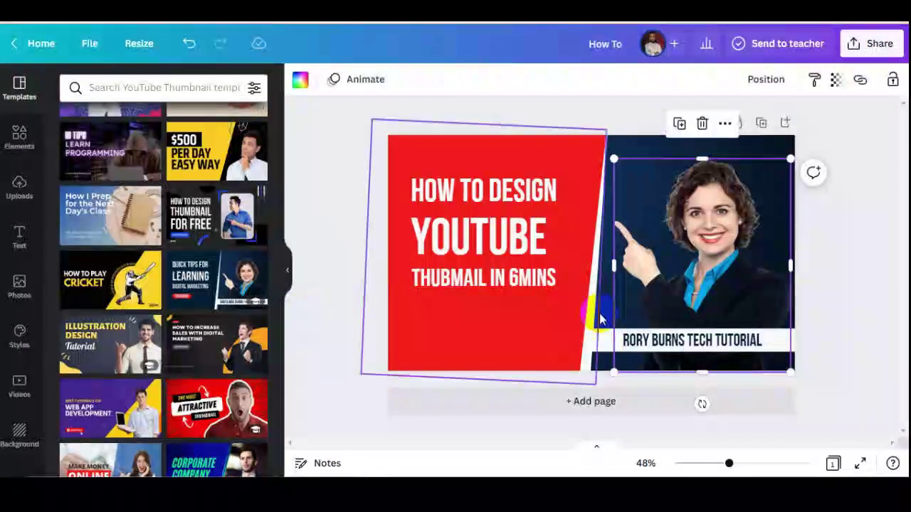
Try the "HOW TO DESIGN THUMBNAIL FOR FREE" template on a new second page and remove that page.
left_click(572, 403)
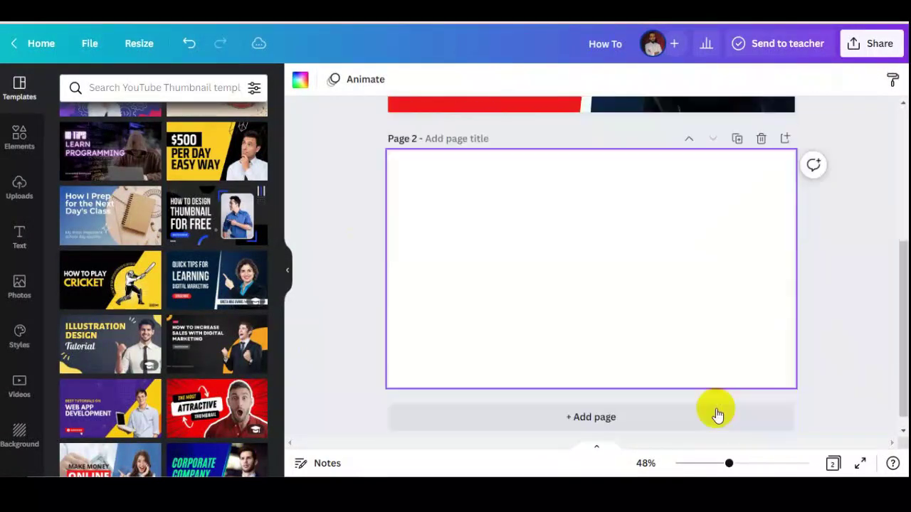
left_click(208, 223)
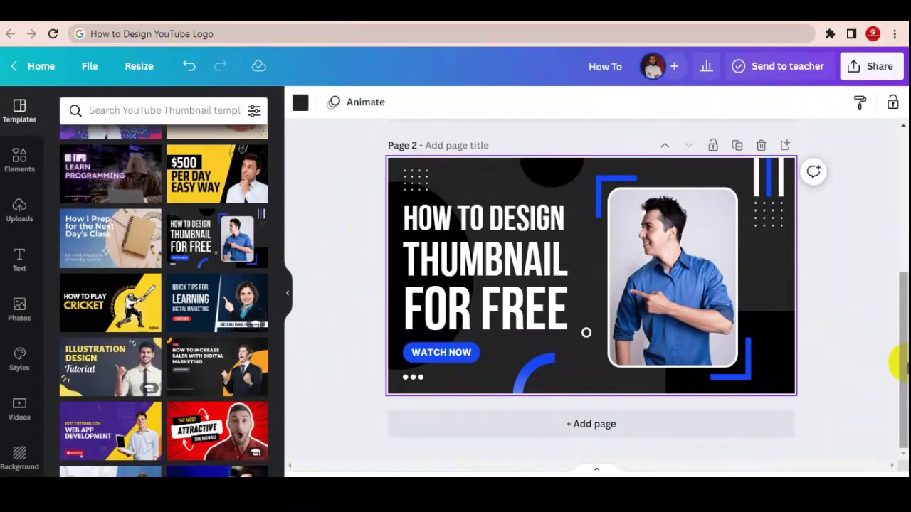
scroll(895, 356, "up", 1)
left_click(812, 373)
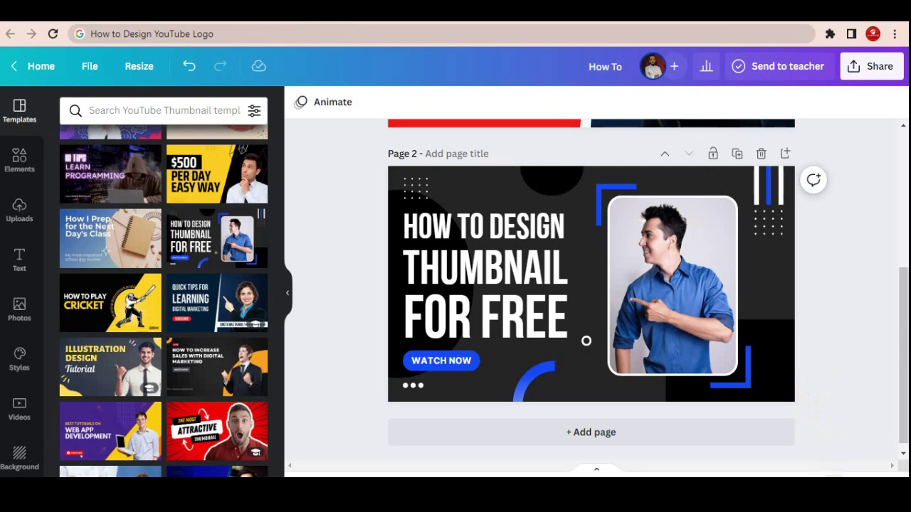
left_click(833, 485)
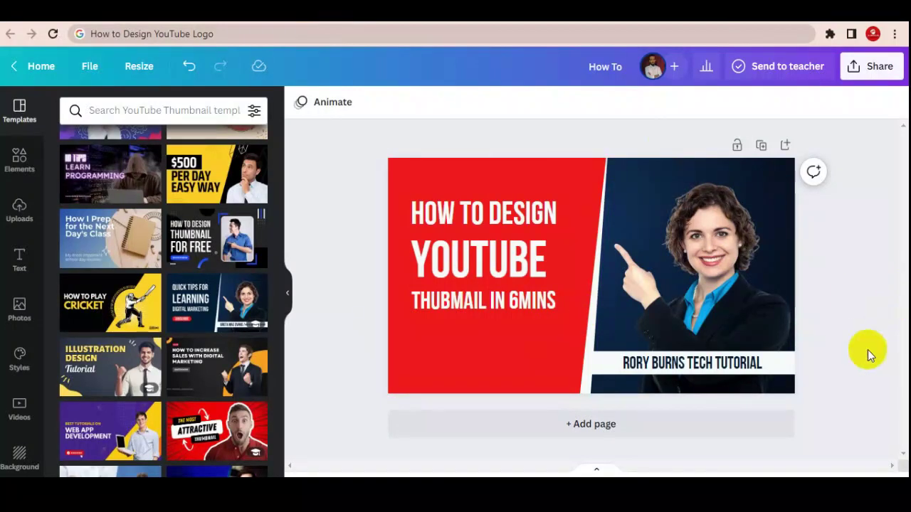
Download the thumbnail as a JPG file and open the downloaded image.
left_click(879, 67)
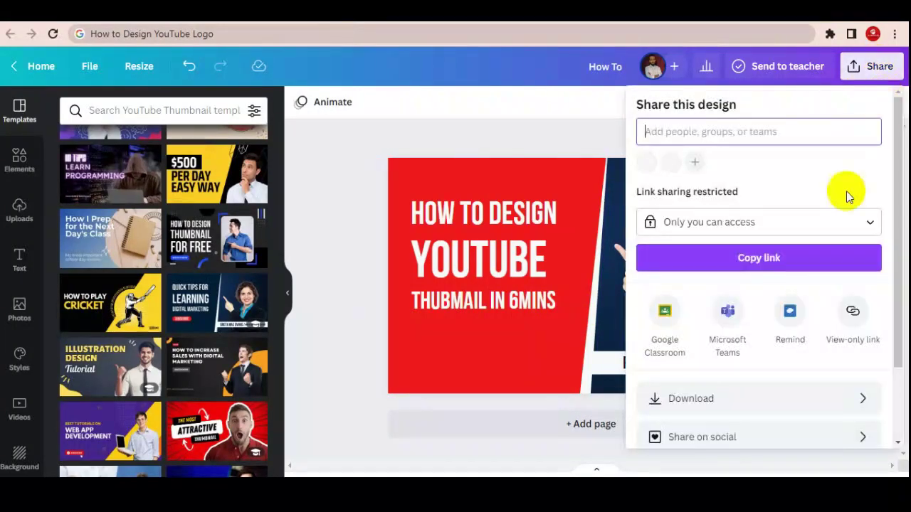
left_click(718, 404)
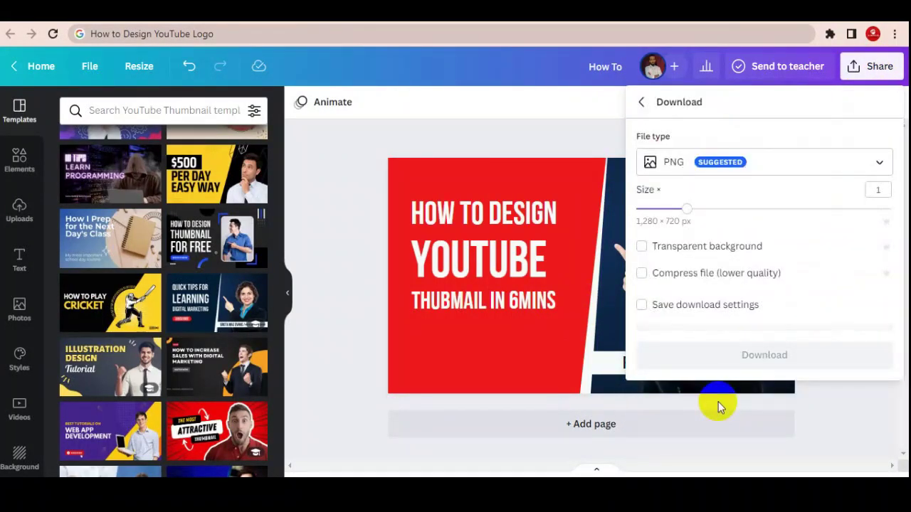
left_click(771, 162)
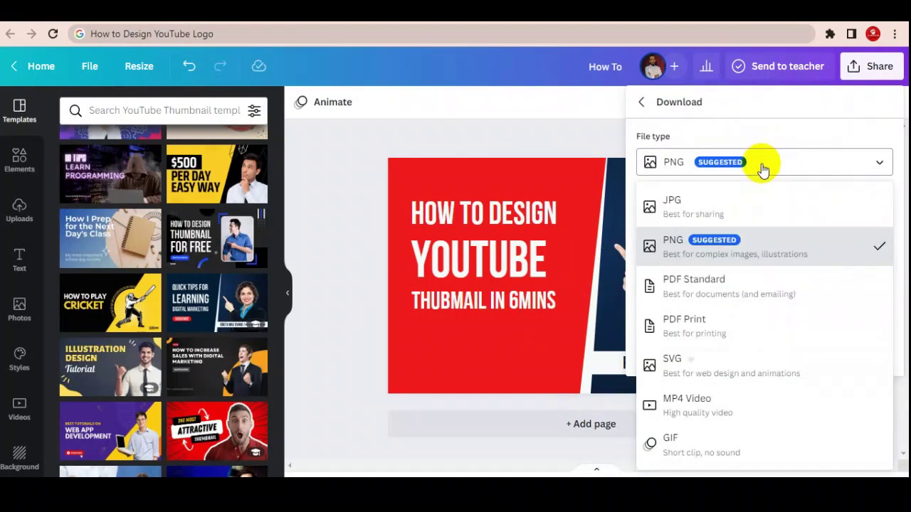
left_click(779, 214)
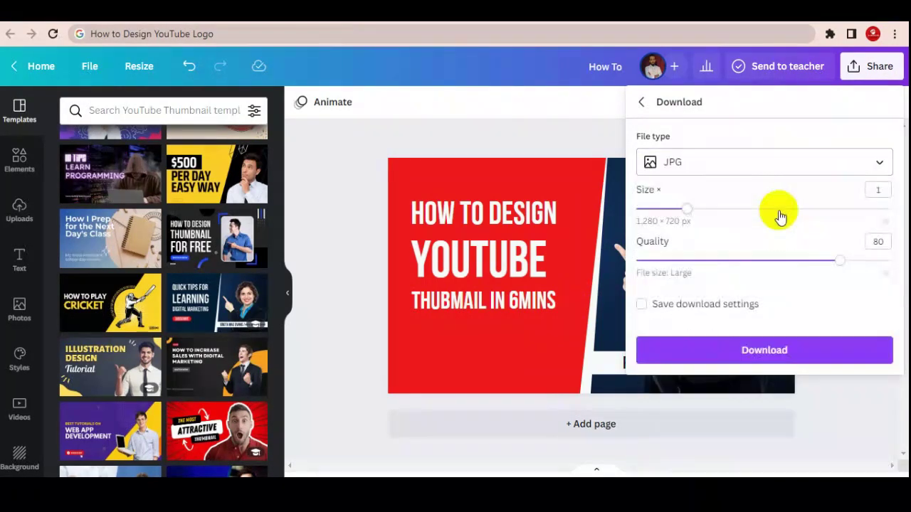
left_click(775, 356)
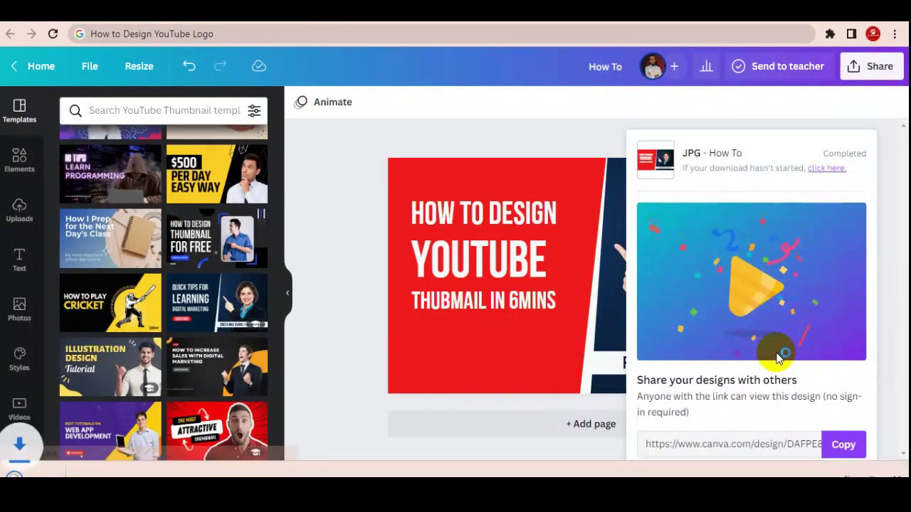
left_click(84, 473)
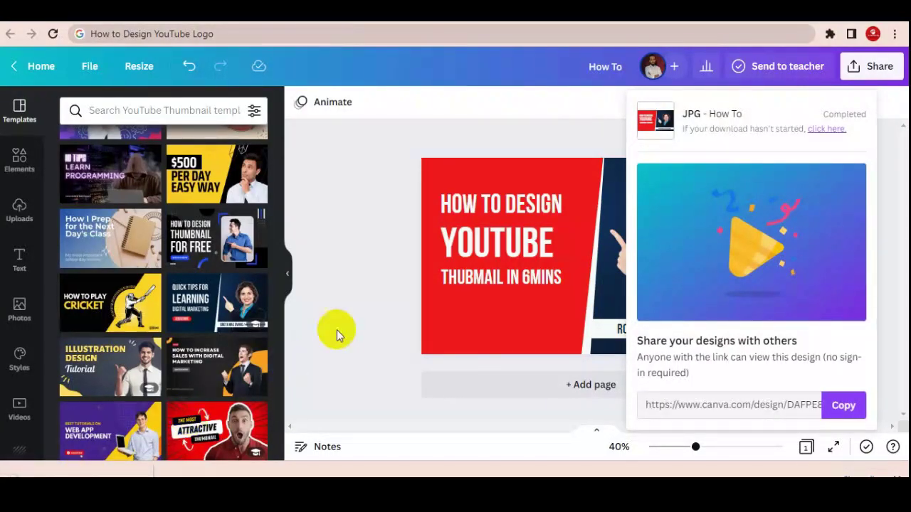